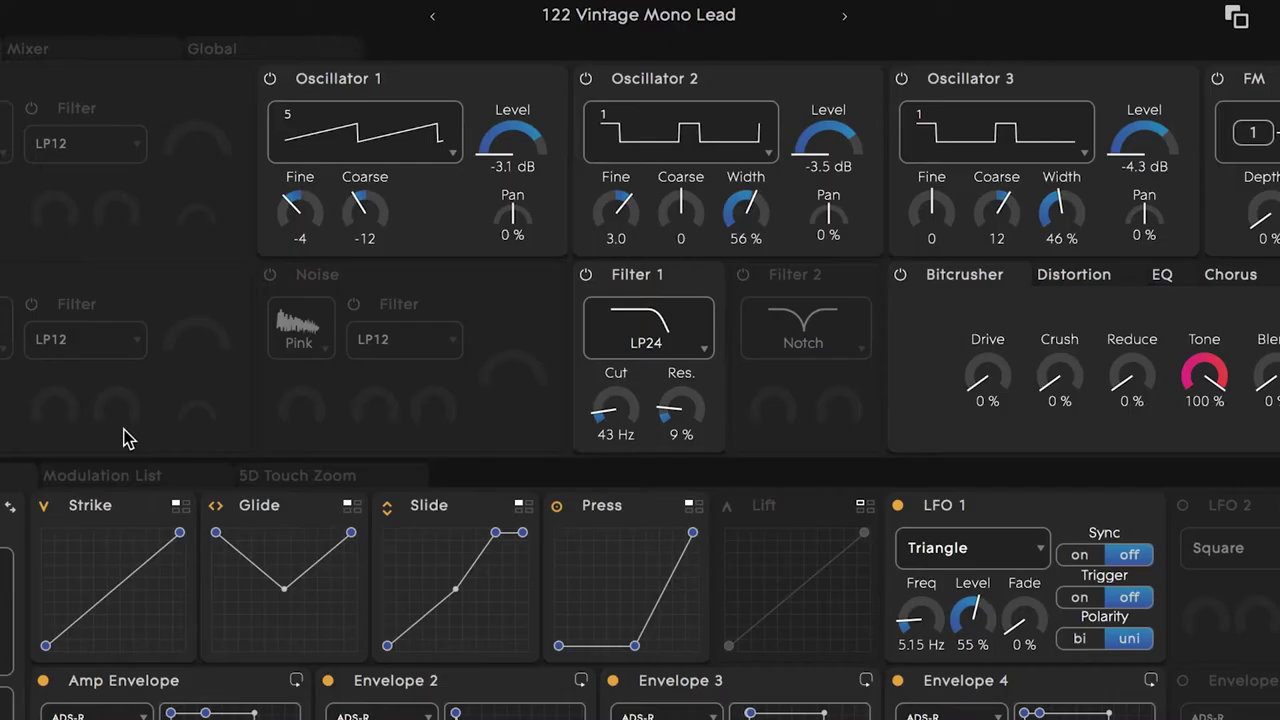
Select the Strike dimension to highlight its targets: Oscillator 1 Level and Filter 1 Cut and Res.
click(134, 508)
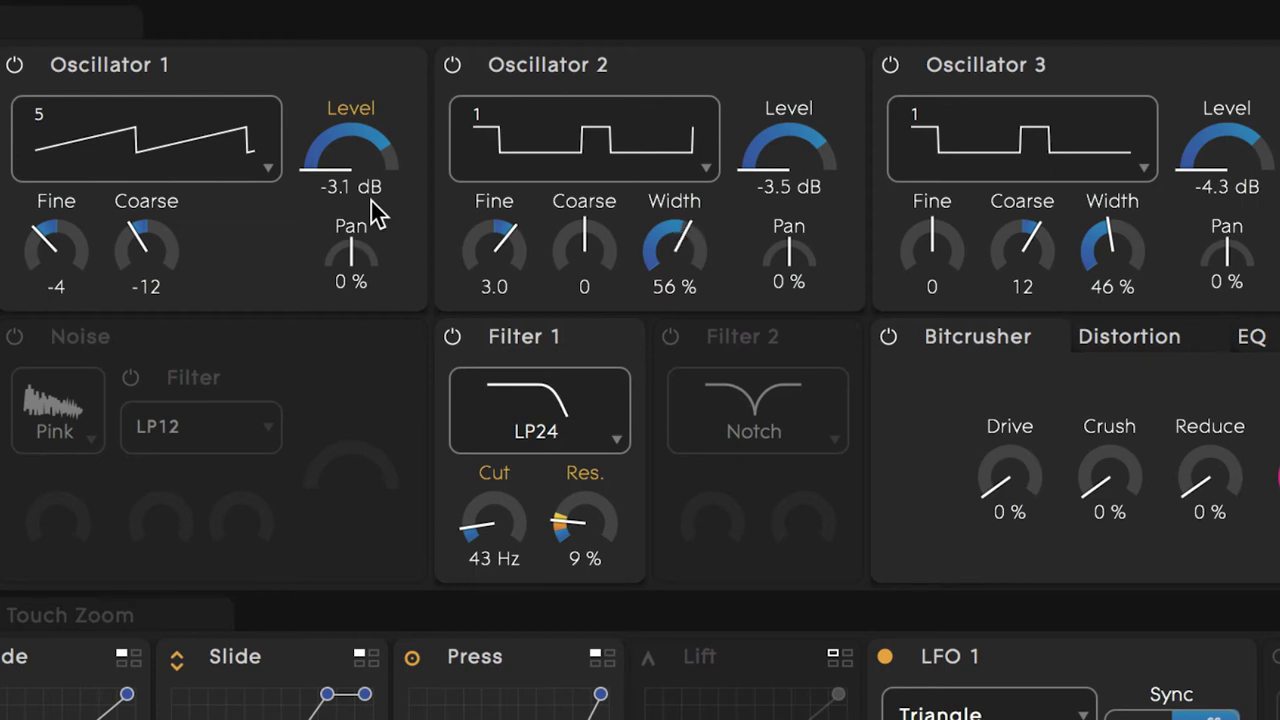
Set Strike's modulation depth on Oscillator 1 Level, Filter 1 Resonance and Filter 1 Cutoff.
drag(374, 163, 370, 150)
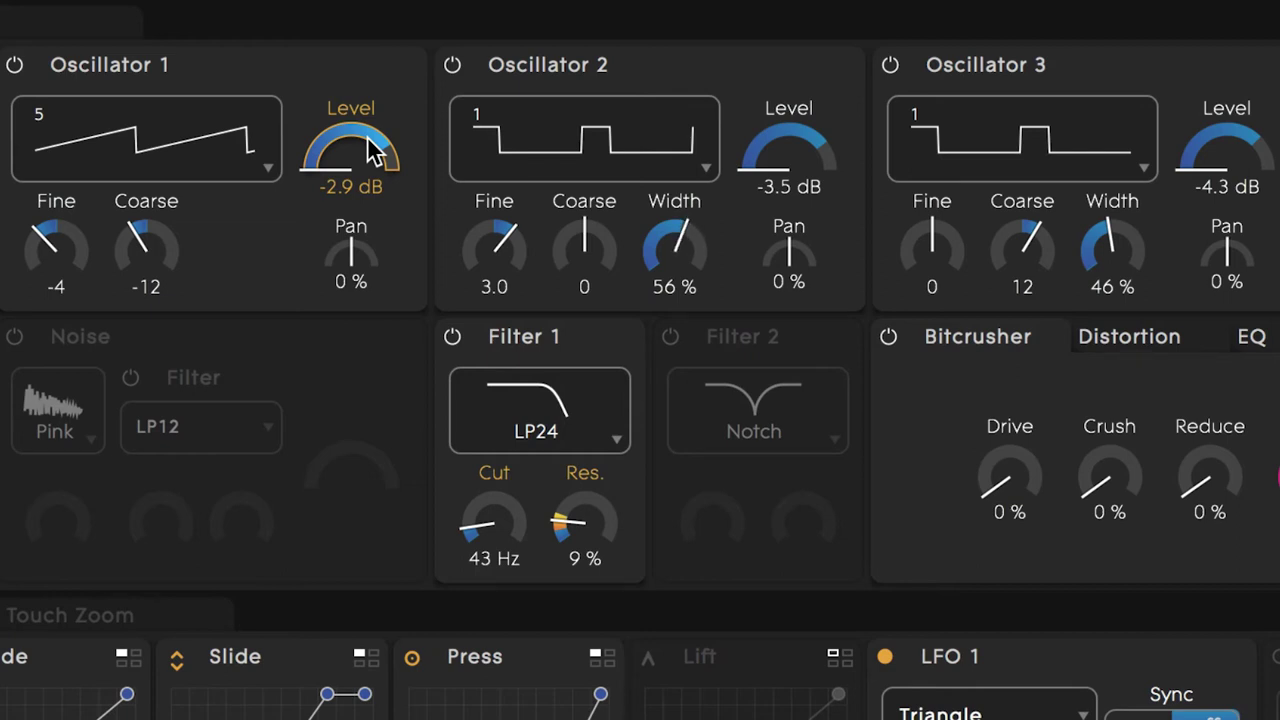
drag(374, 150, 375, 158)
mouse_move(562, 535)
mouse_down()
mouse_move(560, 523)
mouse_move(580, 529)
mouse_up()
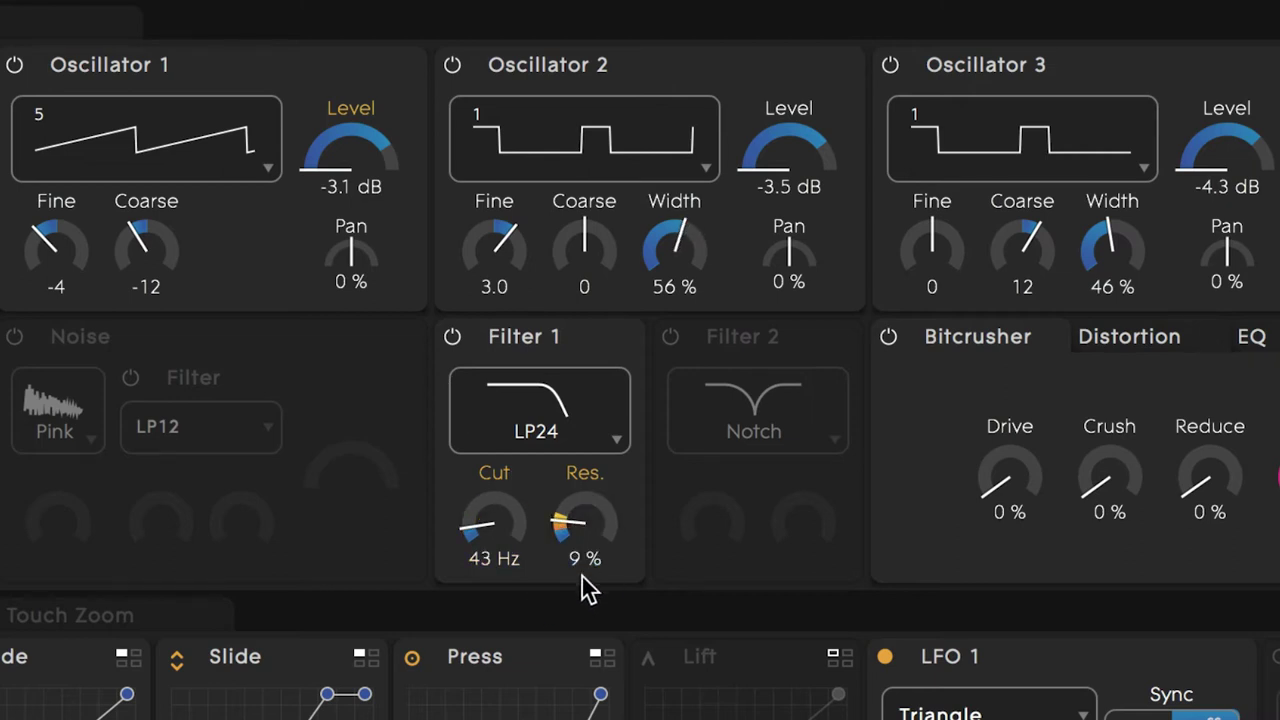
drag(591, 523, 593, 510)
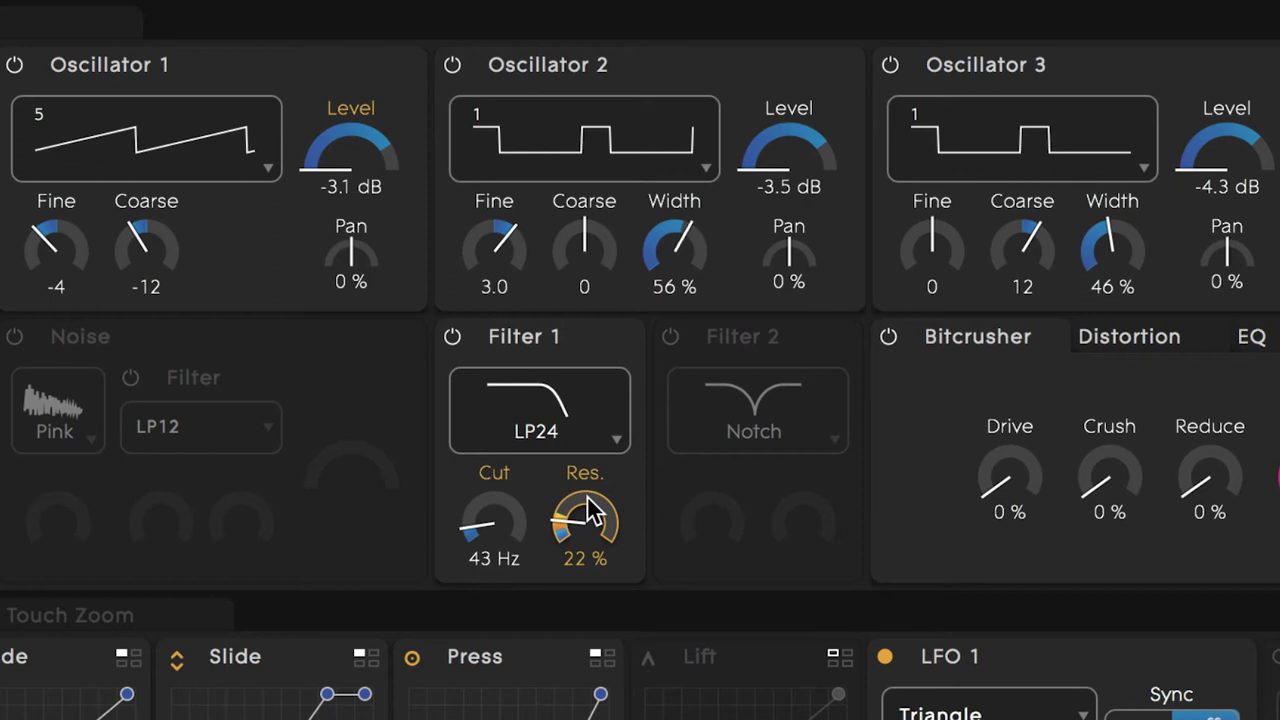
drag(593, 512, 551, 560)
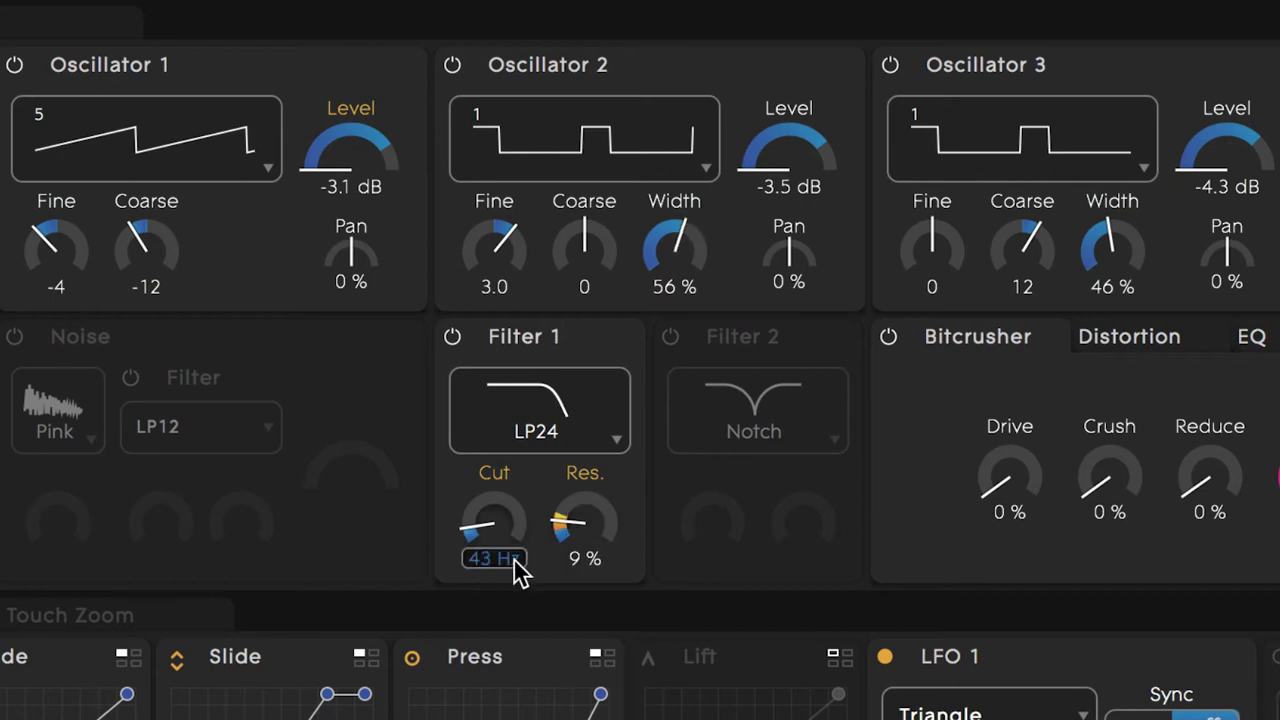
drag(503, 506, 505, 512)
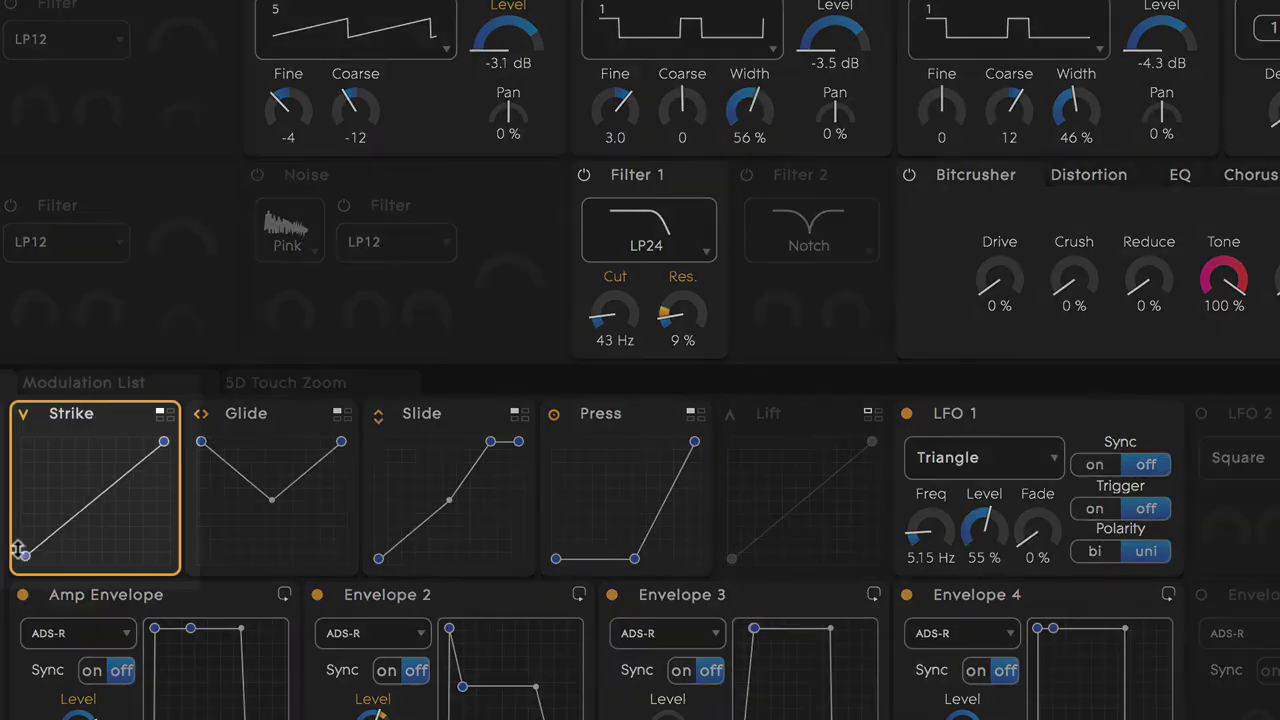
Try flat and falling Strike curves, then restore a linear rising curve from bottom-left to top-right.
drag(21, 559, 13, 411)
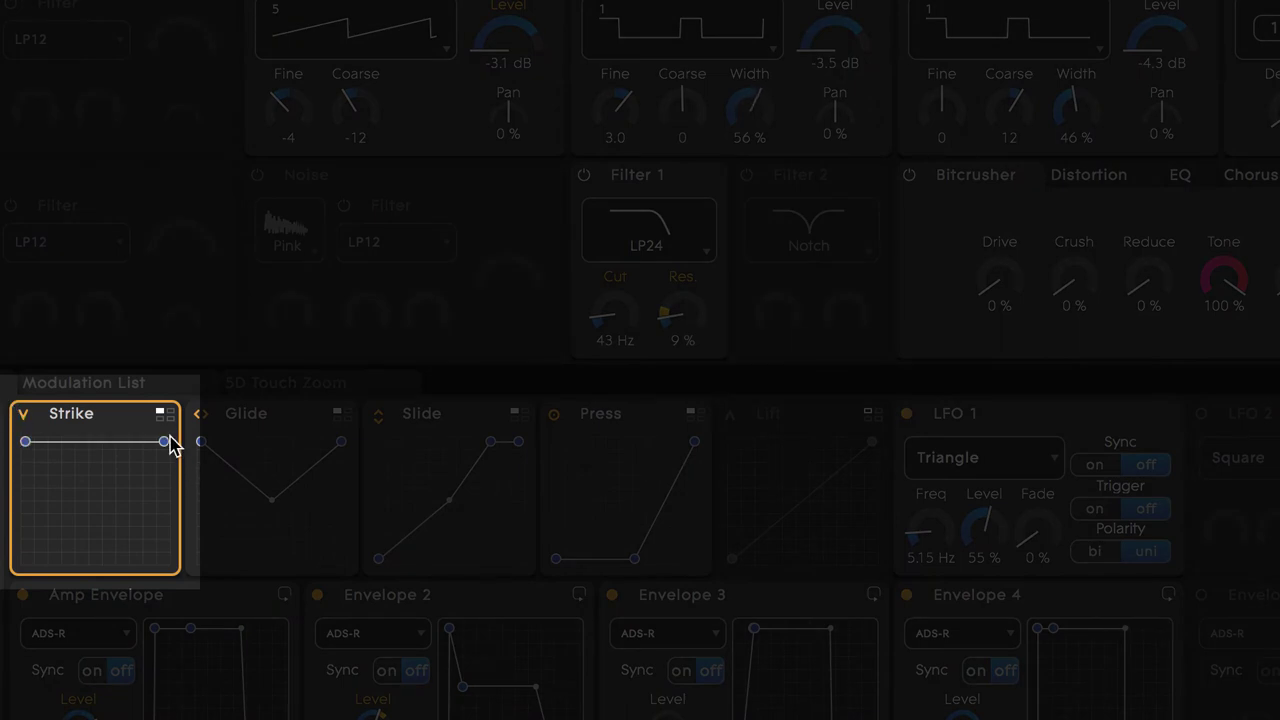
drag(157, 444, 176, 598)
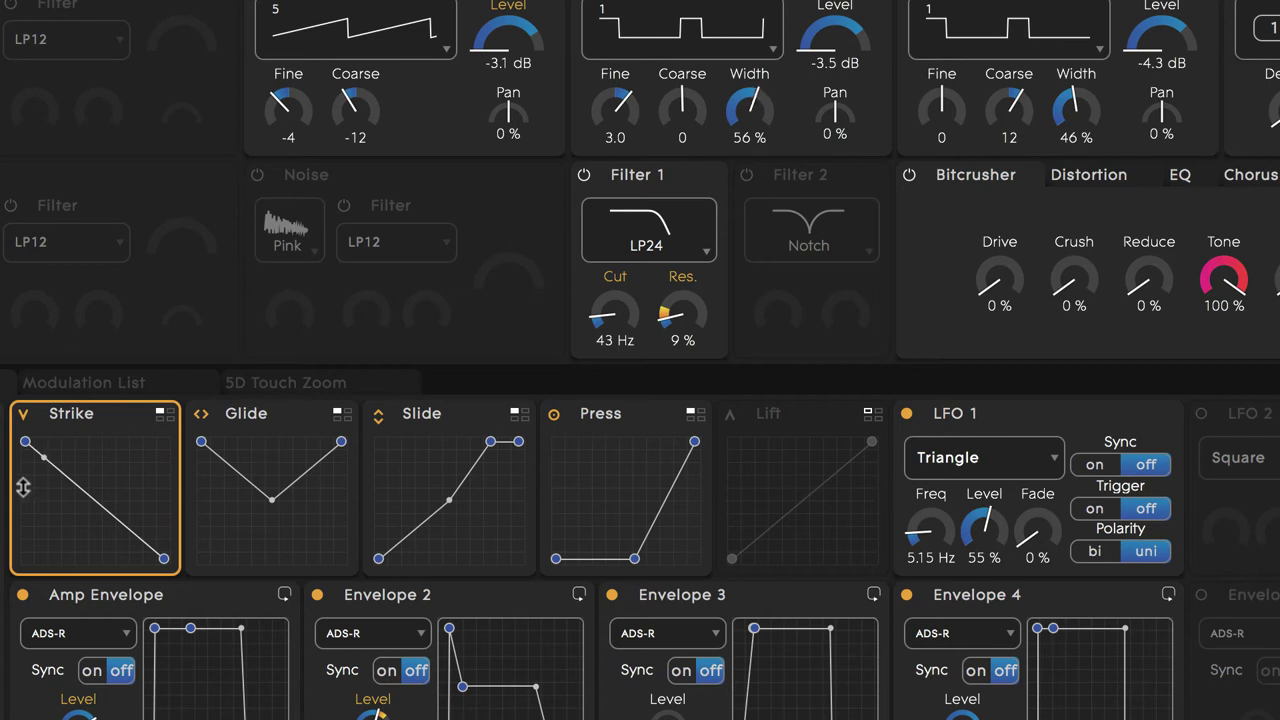
drag(25, 441, 25, 558)
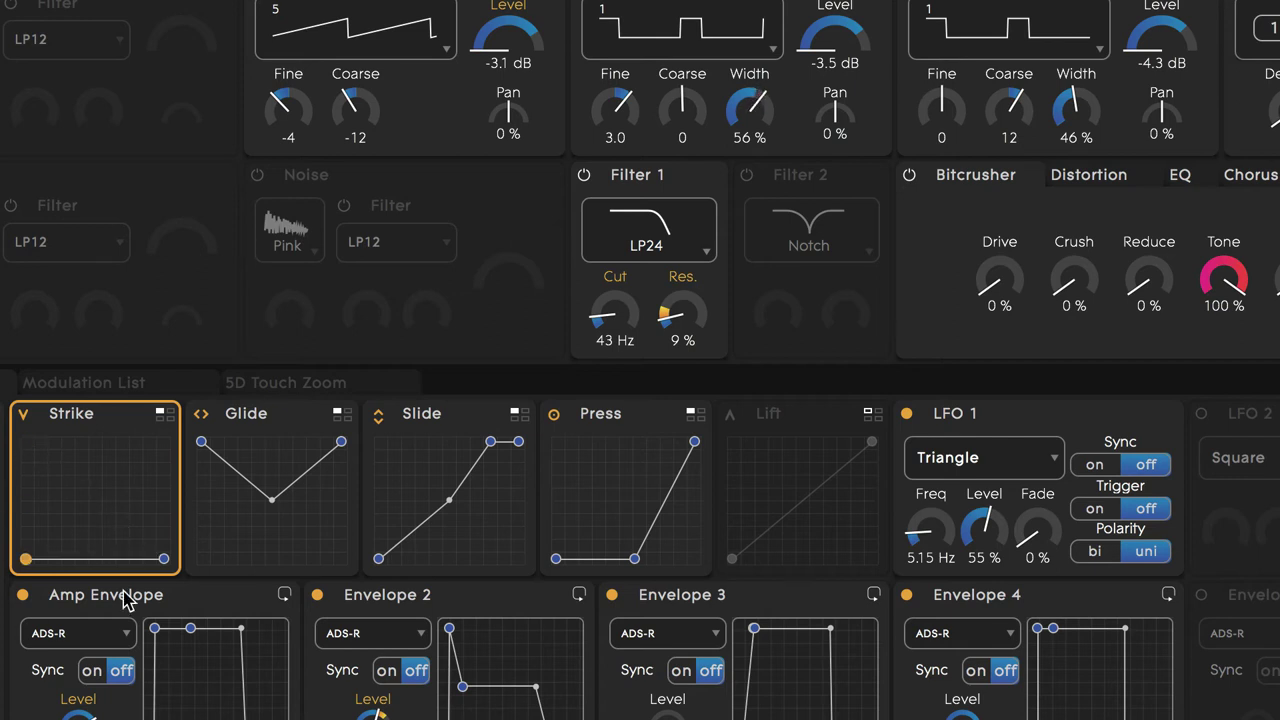
drag(164, 558, 164, 441)
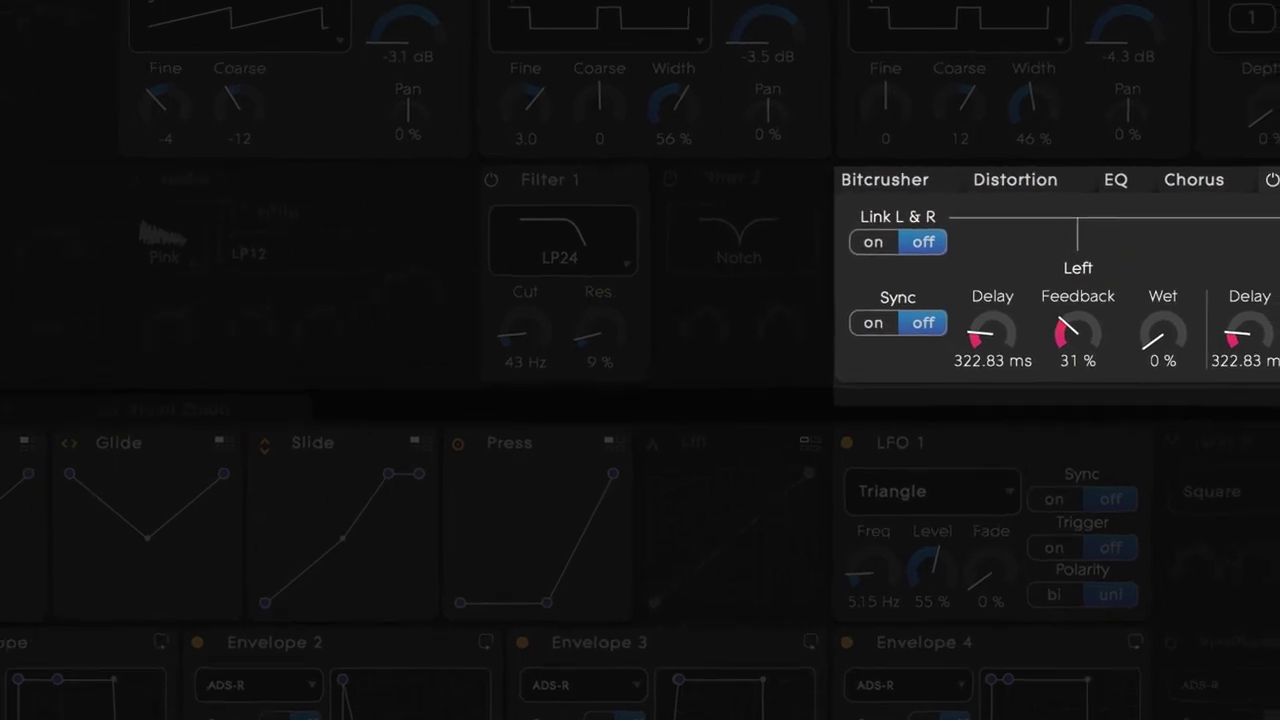
Turn on Link L & R, drop left Feedback to 10 % and enter a Wet value of 5 %.
click(869, 242)
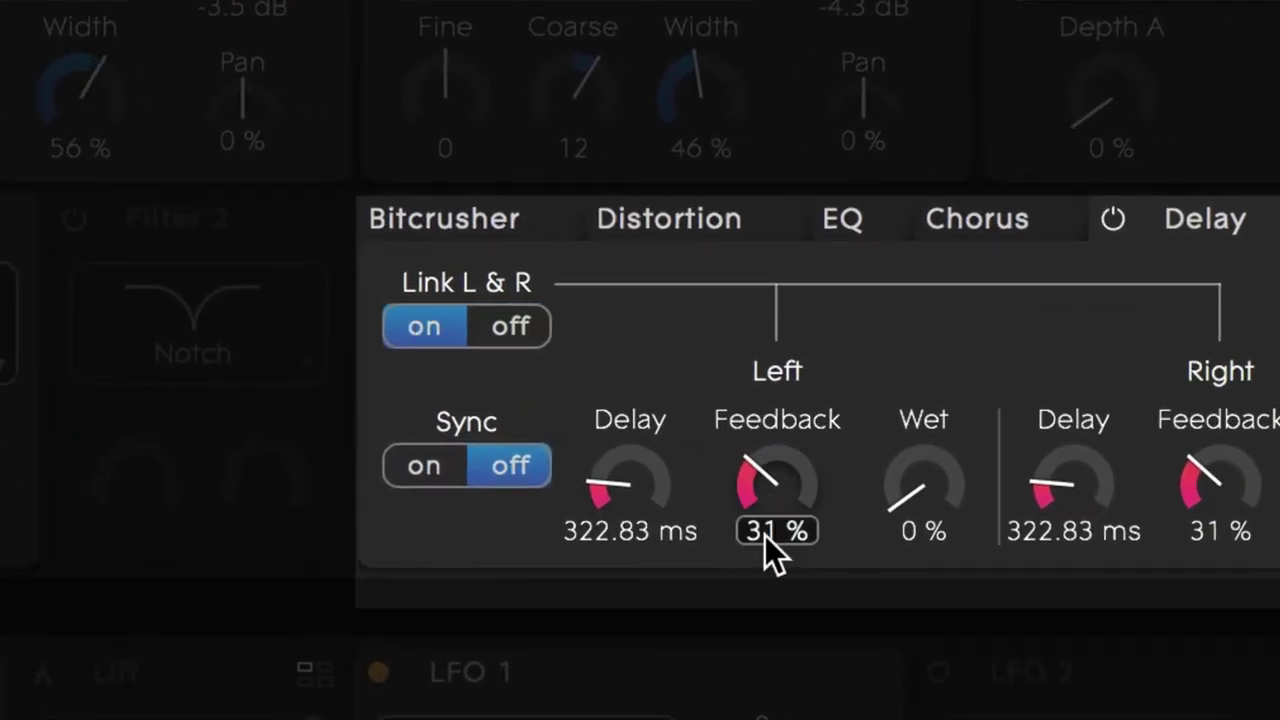
drag(765, 536, 767, 583)
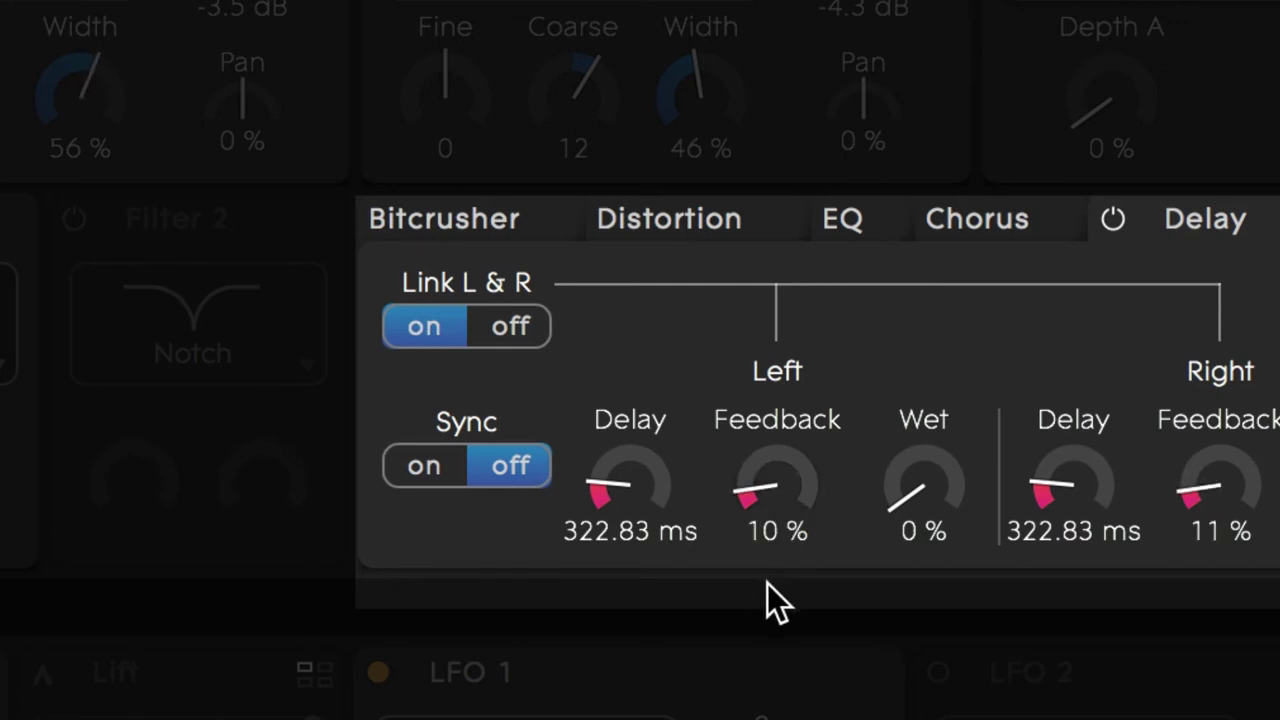
scroll(930, 537, up, 1)
scroll(932, 533, up, 1)
double_click(934, 530)
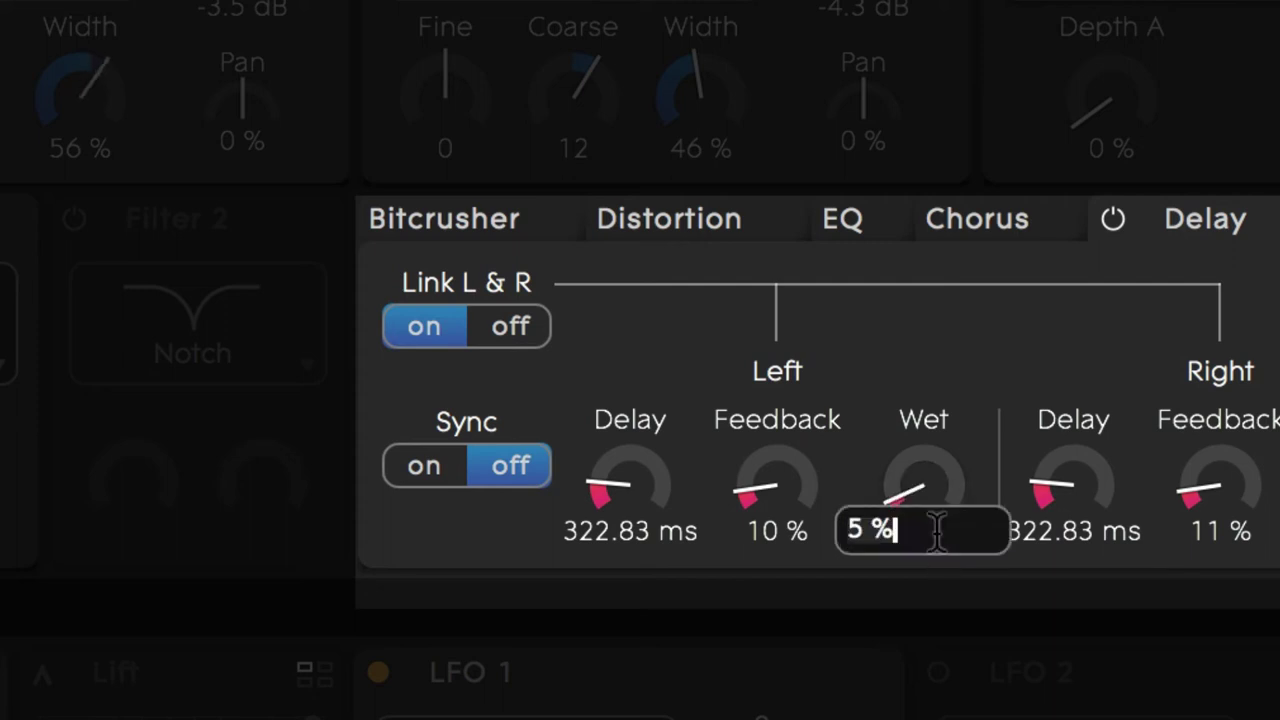
key(Return)
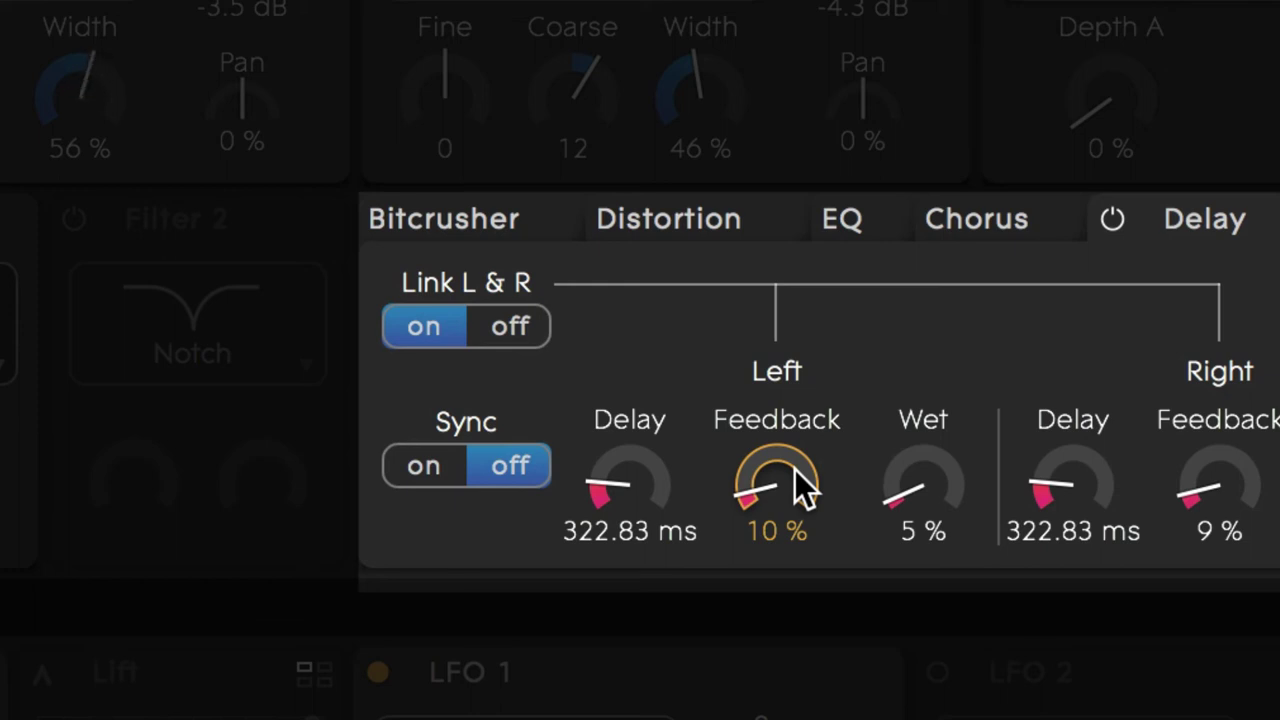
Add Strike modulation ranges to the Delay's Feedback and Wet knobs, reaching above 10 % and 5 %.
drag(795, 469, 795, 411)
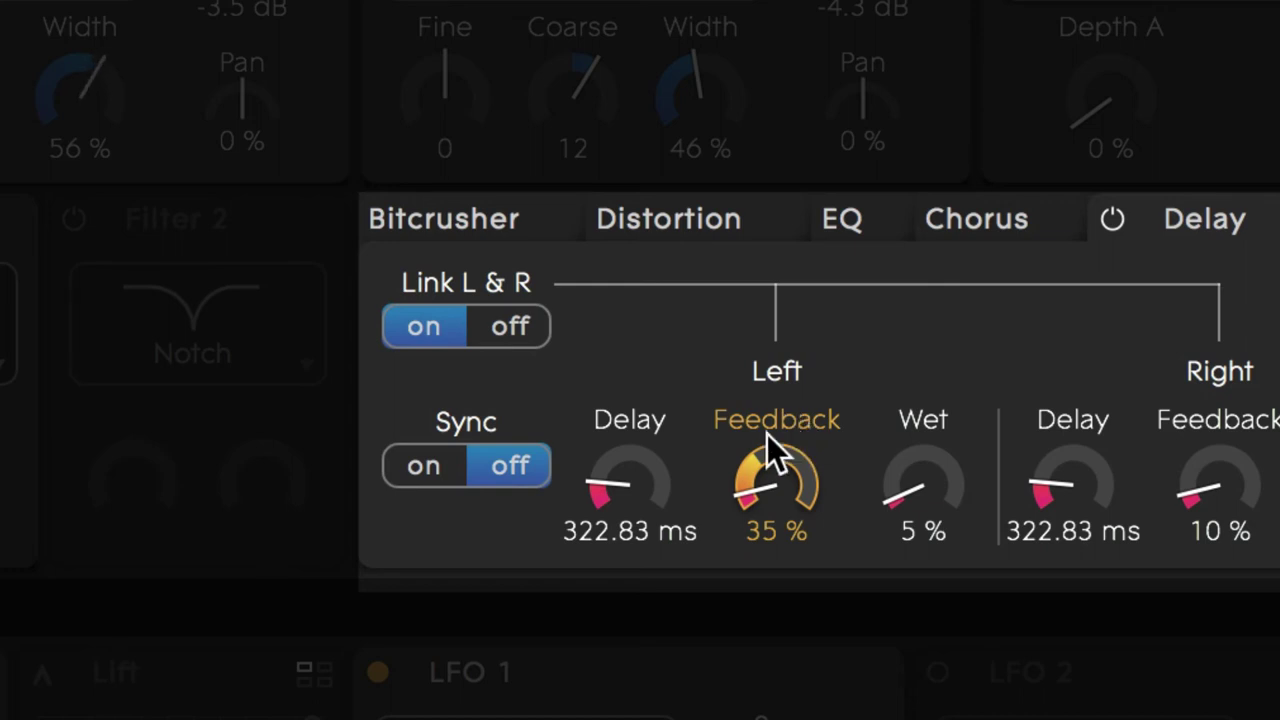
drag(789, 449, 962, 477)
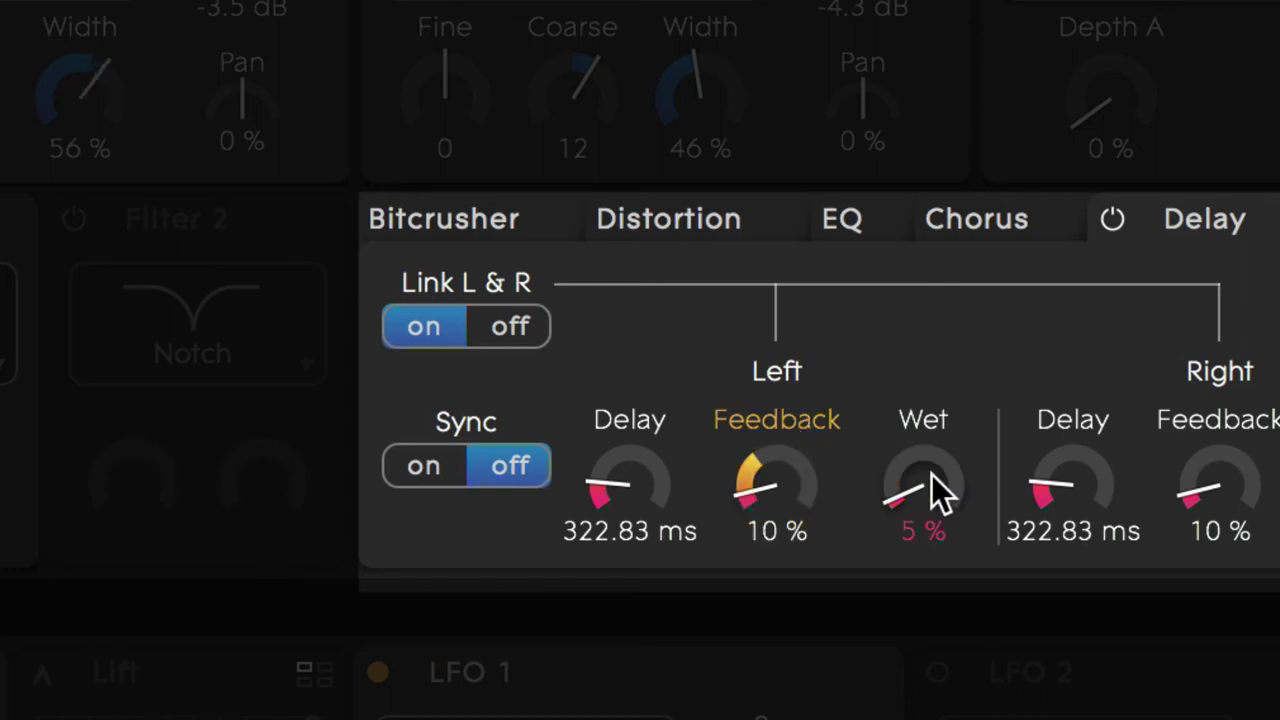
click(931, 473)
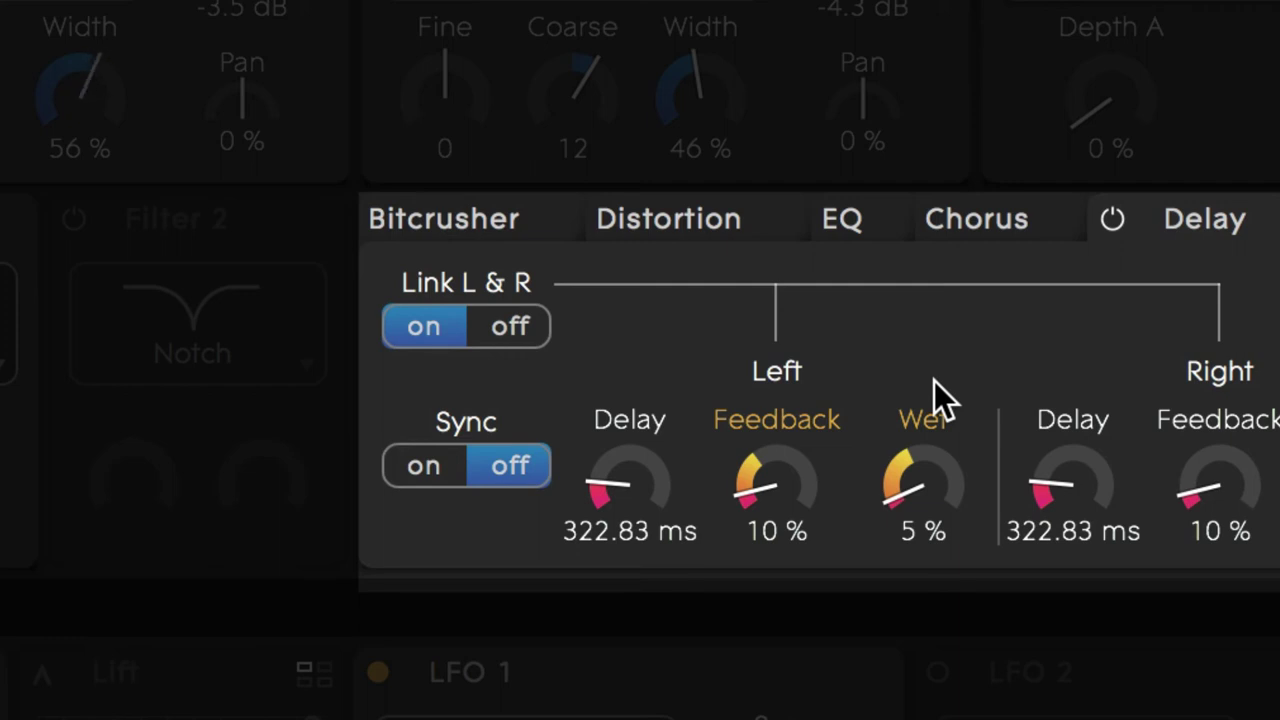
drag(768, 485, 766, 471)
drag(895, 488, 888, 454)
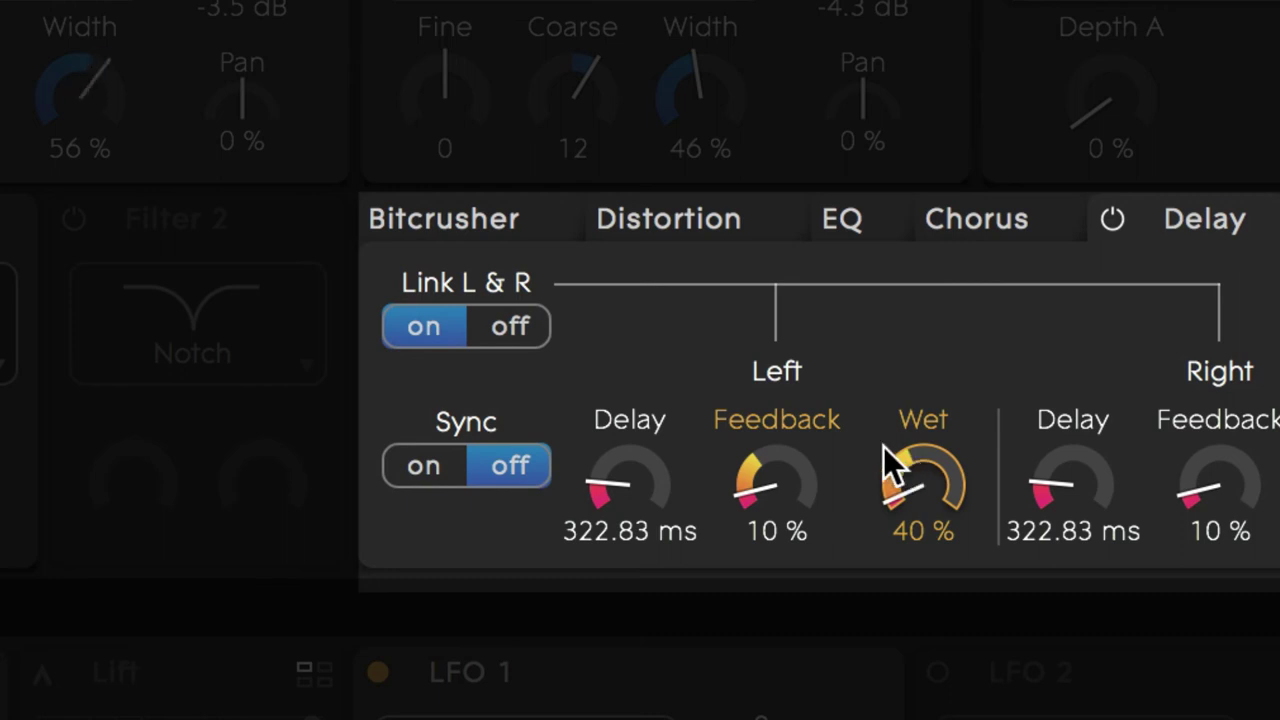
double_click(883, 446)
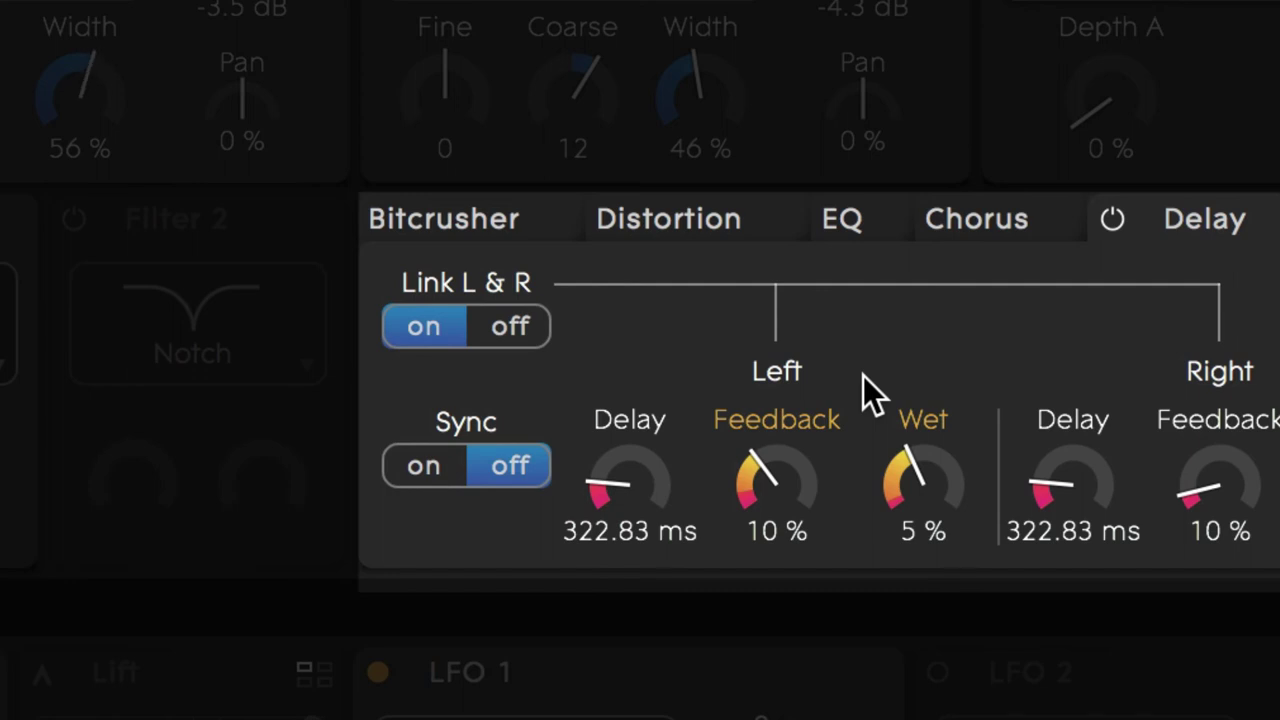
mouse_move(908, 490)
mouse_down()
mouse_move(905, 450)
mouse_move(928, 480)
mouse_up()
mouse_move(775, 482)
mouse_down()
mouse_move(807, 474)
mouse_move(783, 495)
mouse_up()
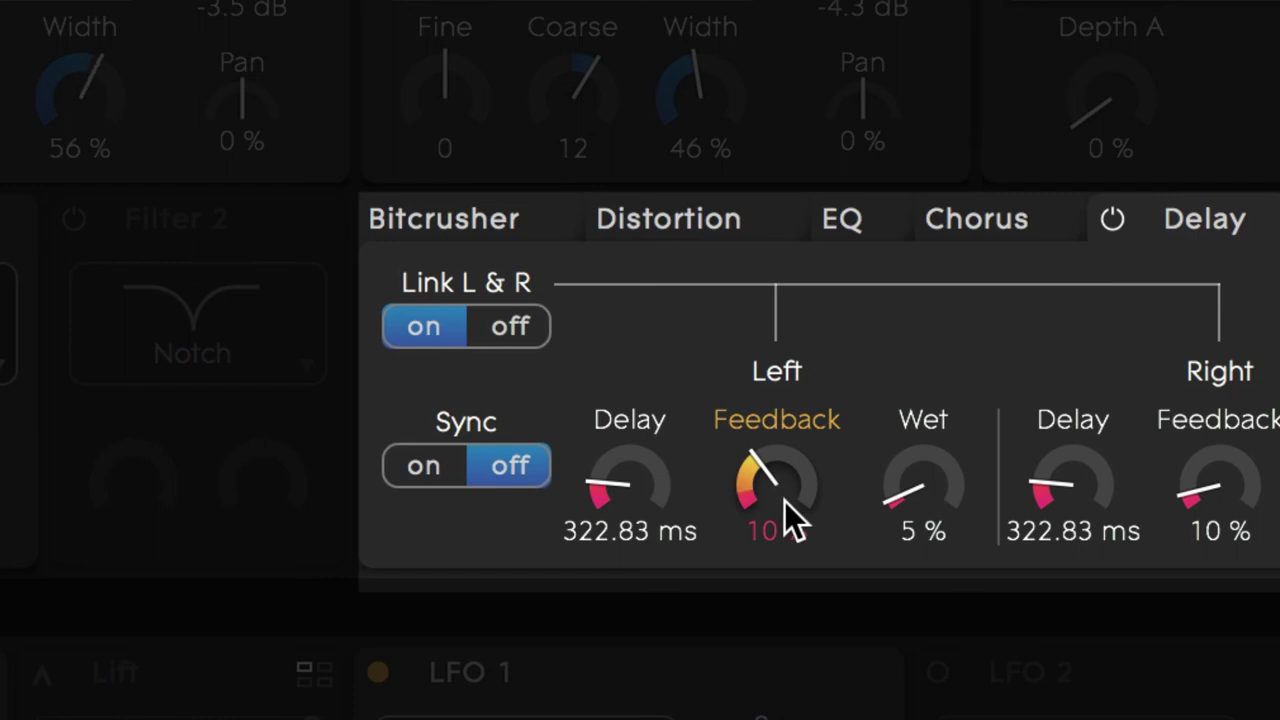
click(925, 530)
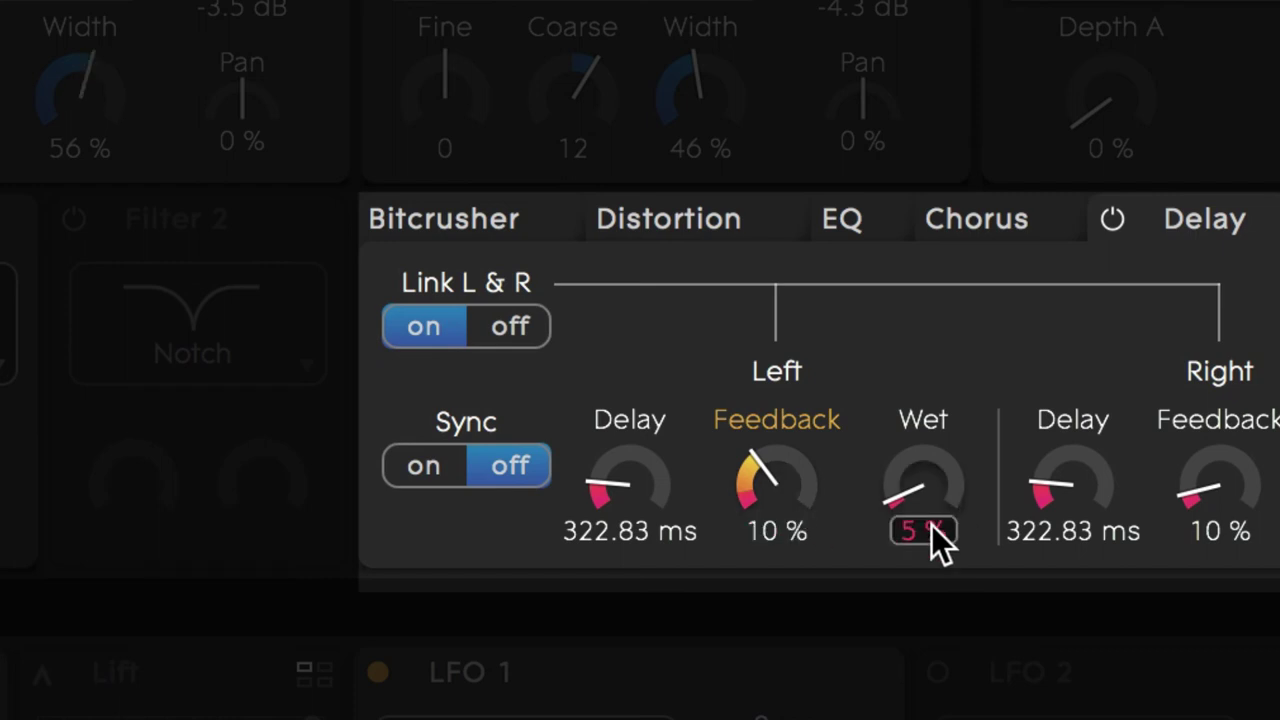
Raise the Delay's Wet level to 40 %, undoing an accidental drop.
drag(931, 525, 936, 446)
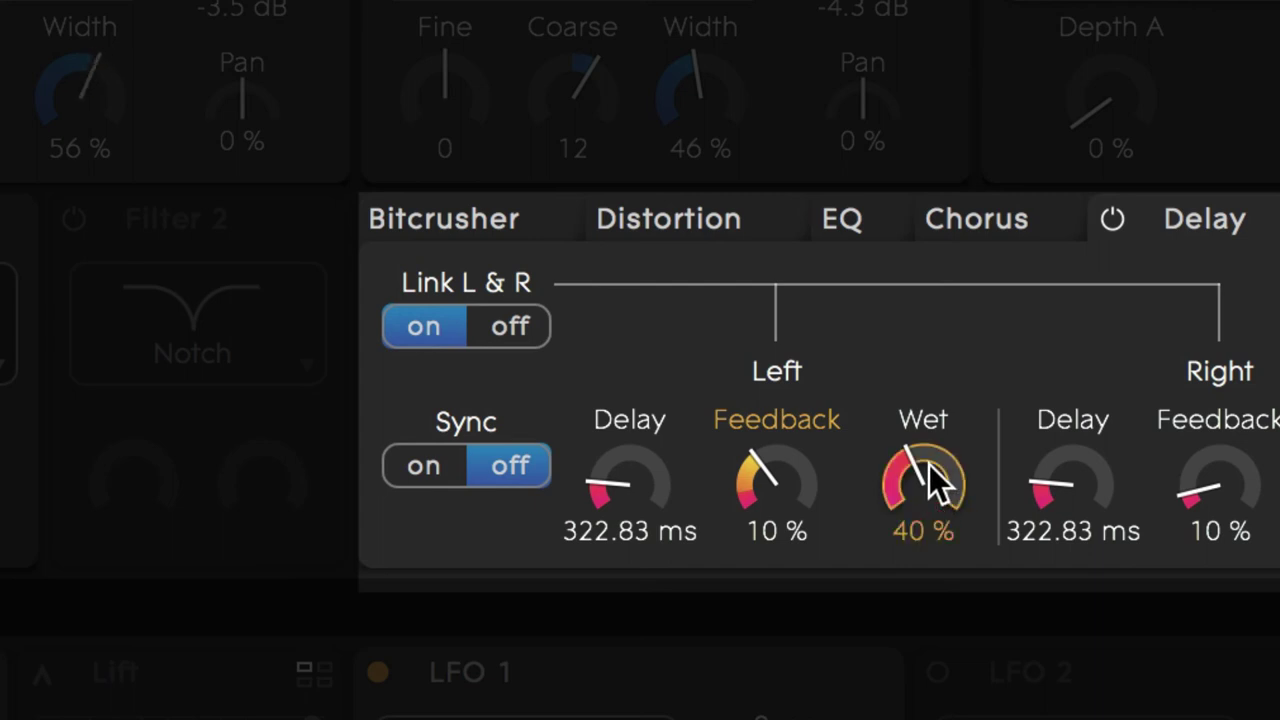
drag(929, 464, 924, 566)
key(ctrl+z)
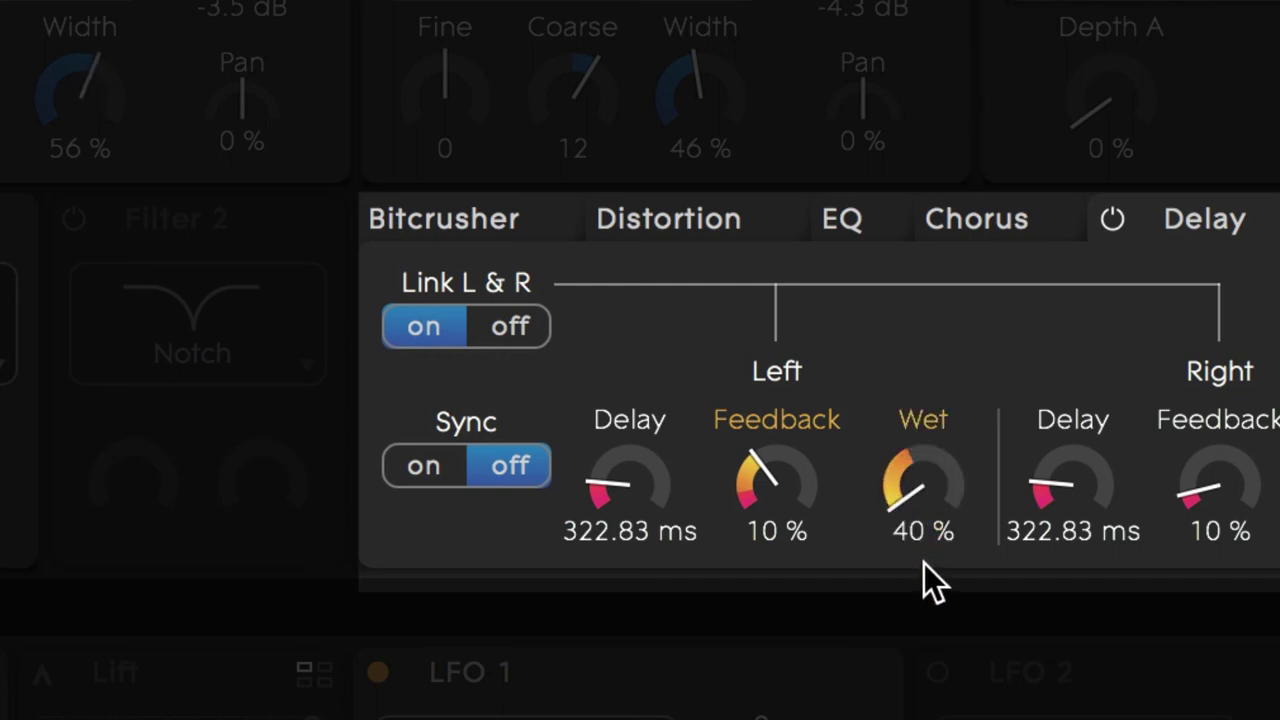
Bring the linked left Feedback up to 42 %, undoing overshoots.
drag(789, 491, 784, 469)
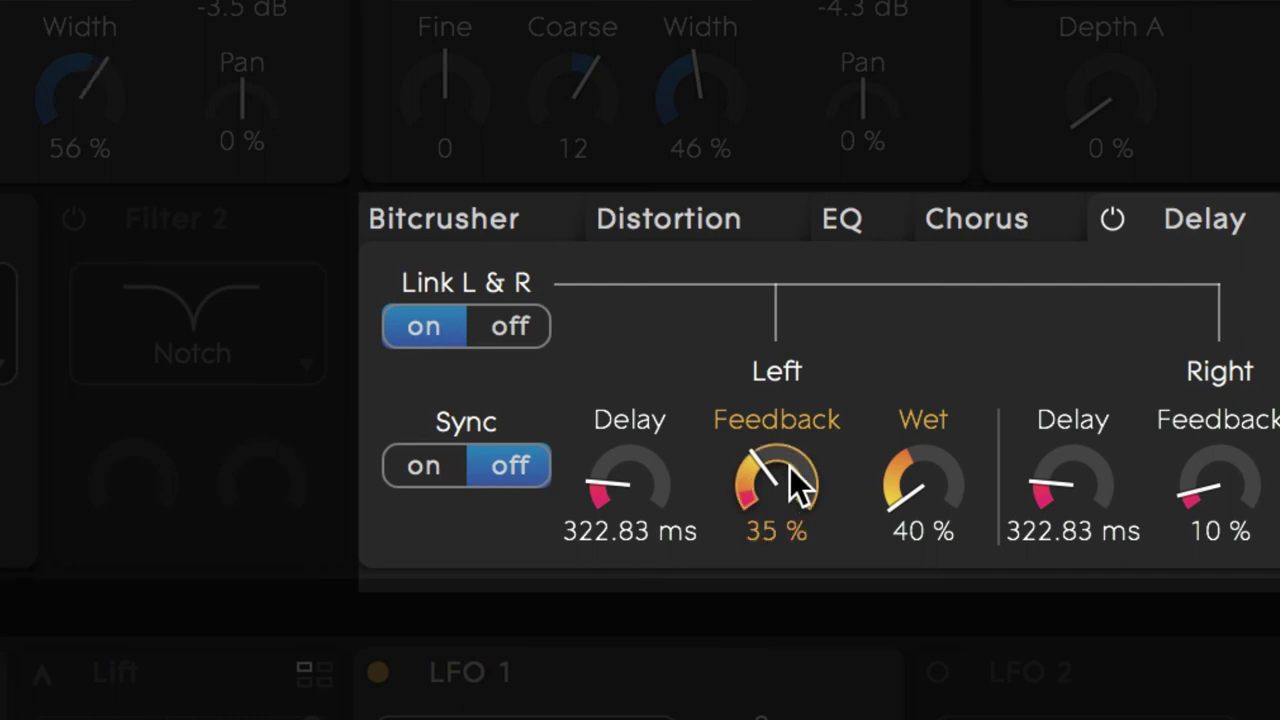
key(ctrl+z)
drag(779, 515, 782, 563)
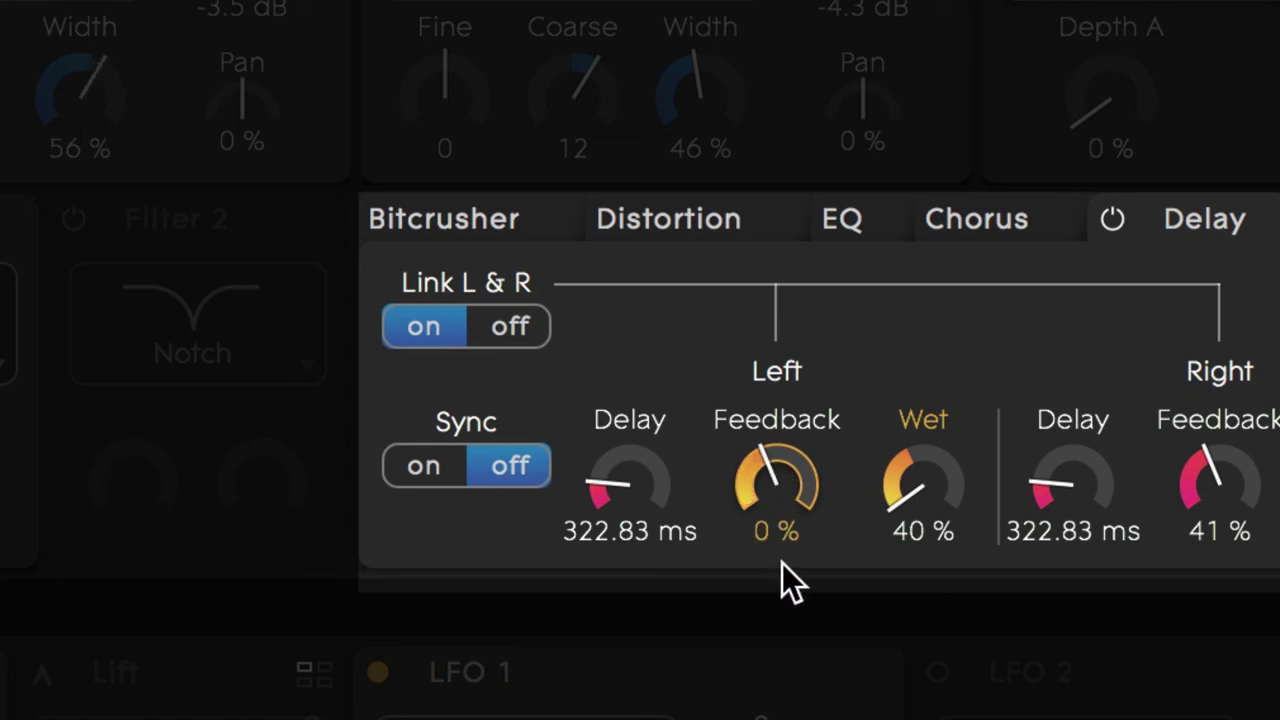
key(ctrl+z)
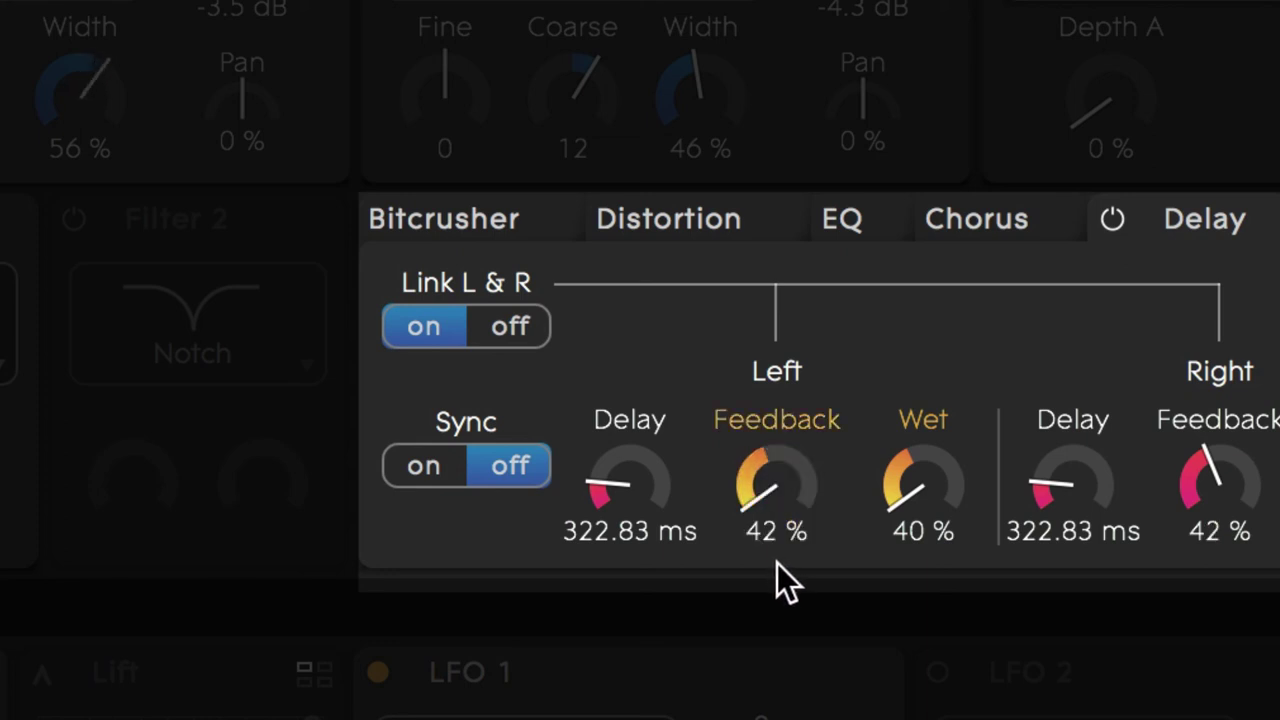